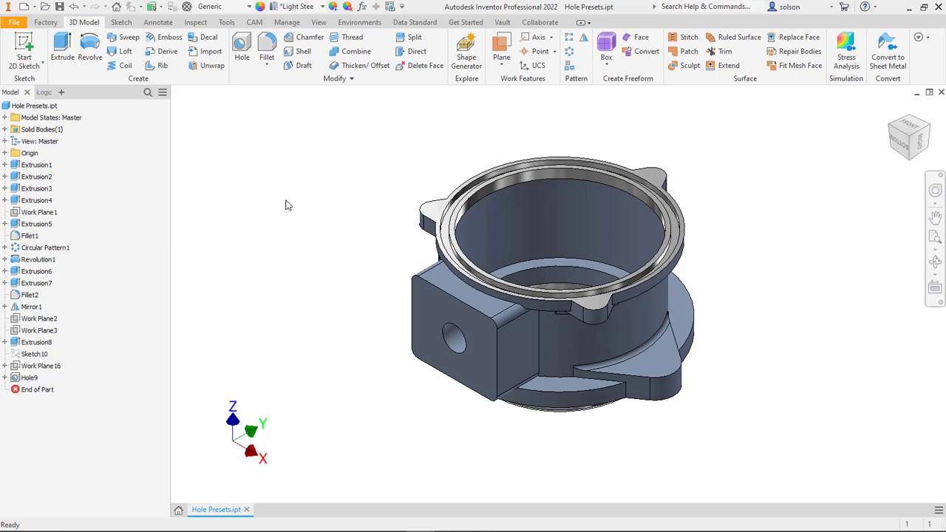
Check the folder paths set for templates, design data and presets in the Customizing Inventor Templates project.
click(466, 22)
click(66, 48)
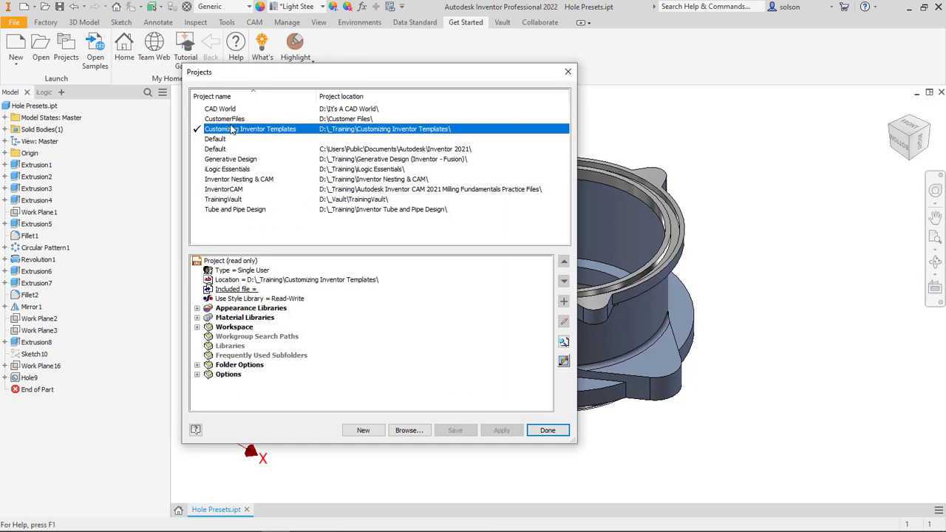
click(197, 365)
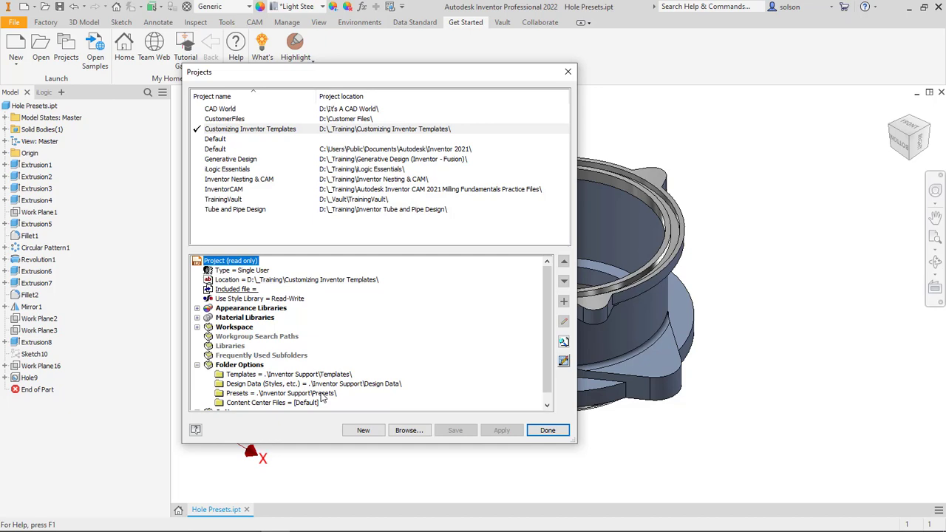
click(546, 431)
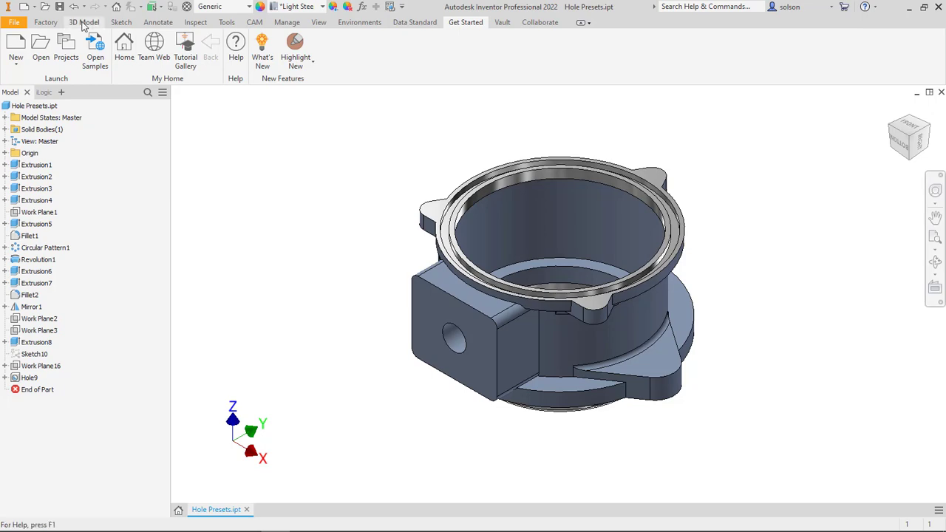
Start a hole in the upper-left corner of the block's front face, 5 mm from the top and left edges.
click(84, 22)
click(242, 49)
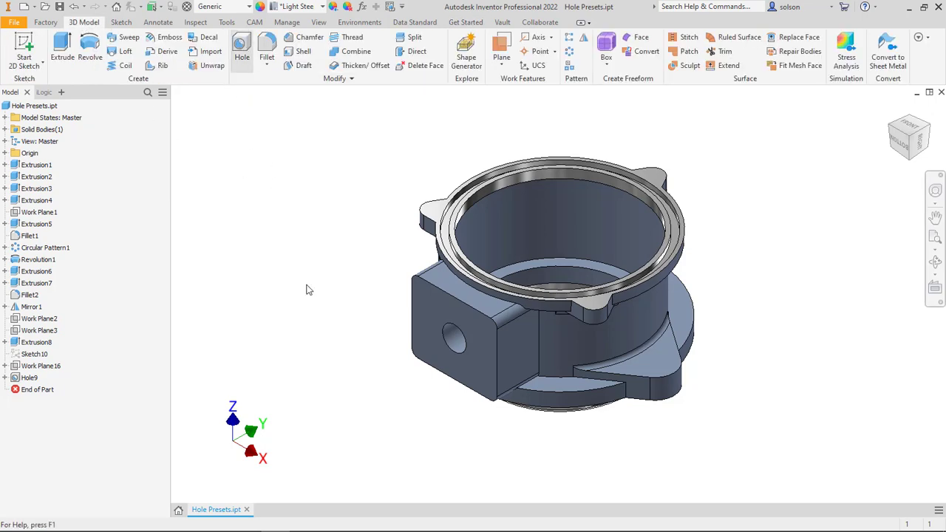
scroll(403, 365, up, 5)
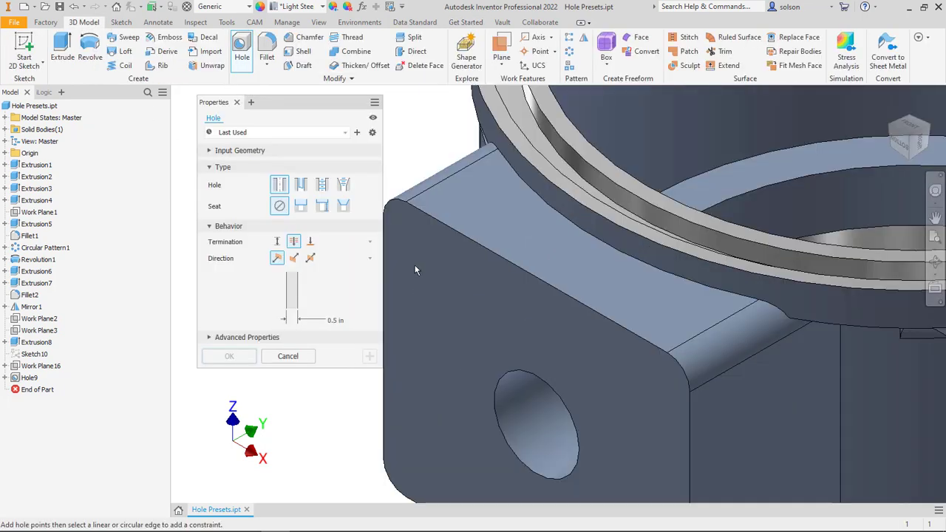
click(403, 247)
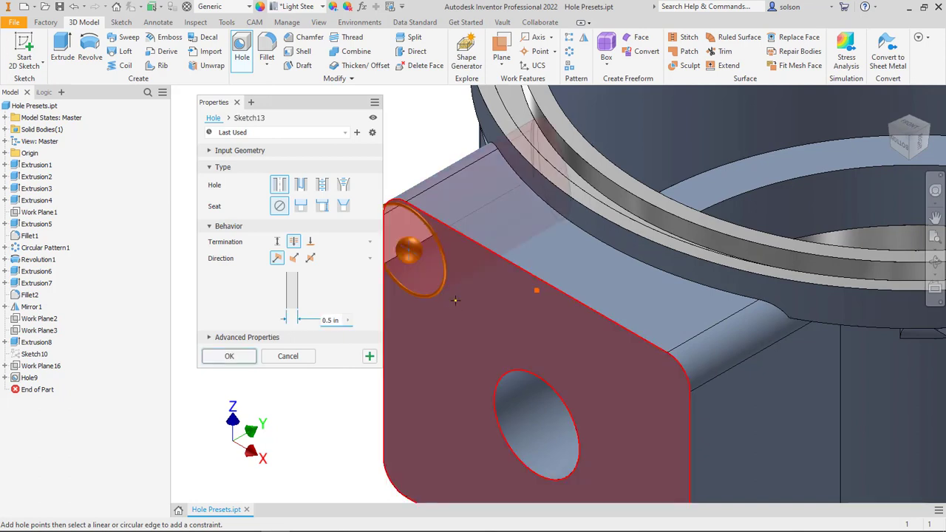
click(473, 255)
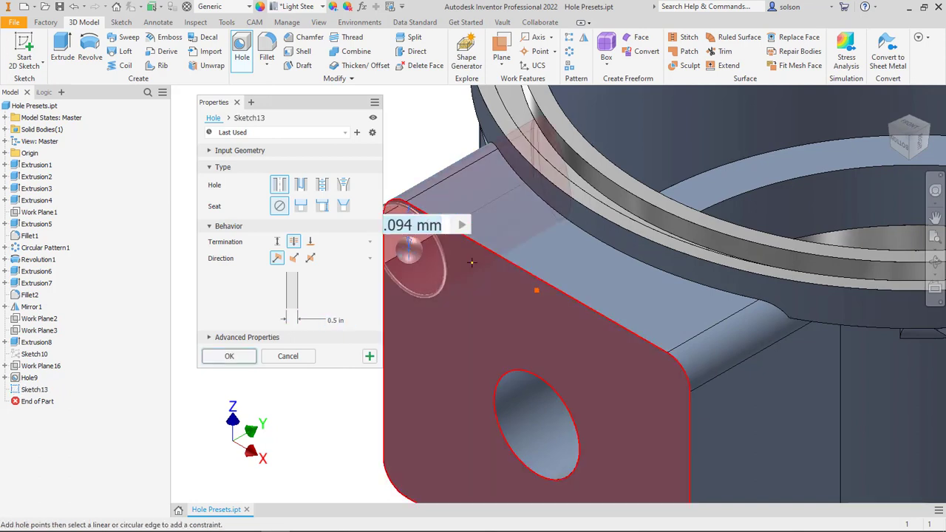
middle_drag(472, 262, 514, 284)
key(5)
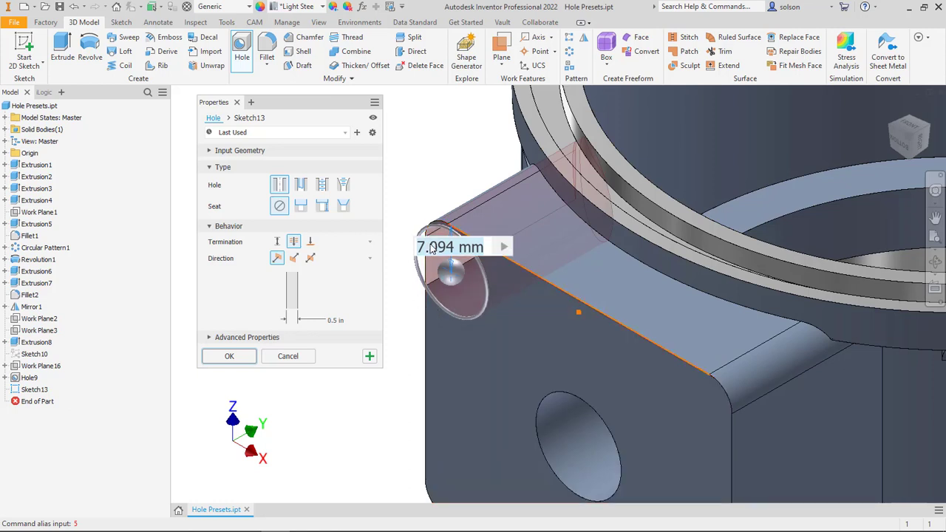
text(5)
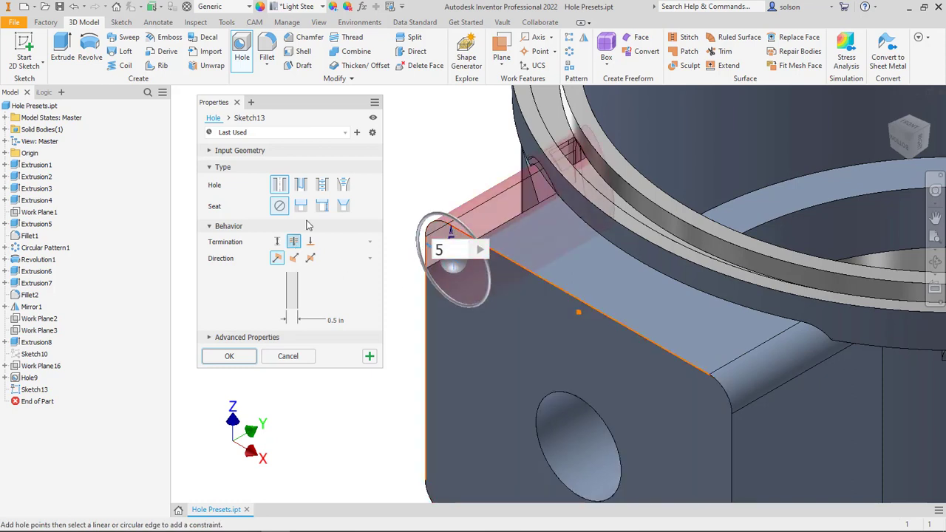
Set the hole diameter to 5 mm, save the settings as preset Simple Hole_Drilled_5 mm, and create the hole.
click(338, 321)
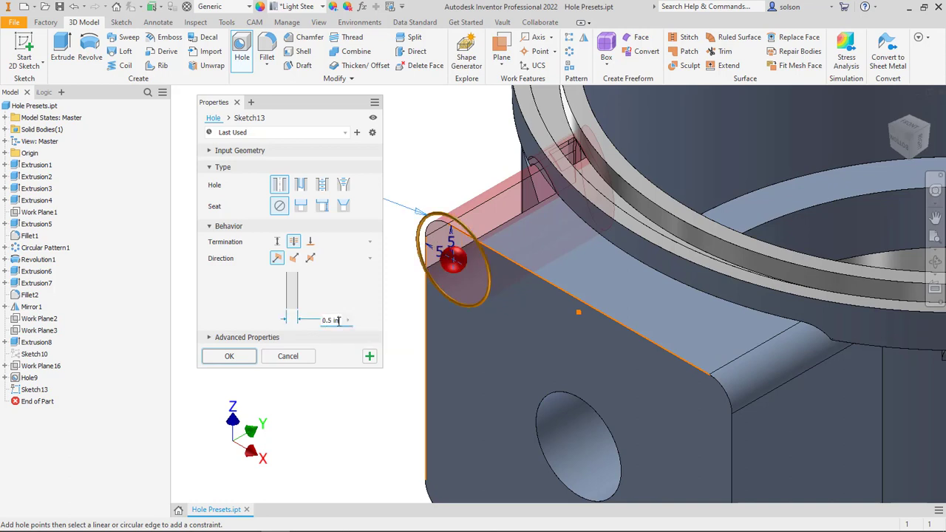
drag(337, 321, 320, 323)
text(5 mm)
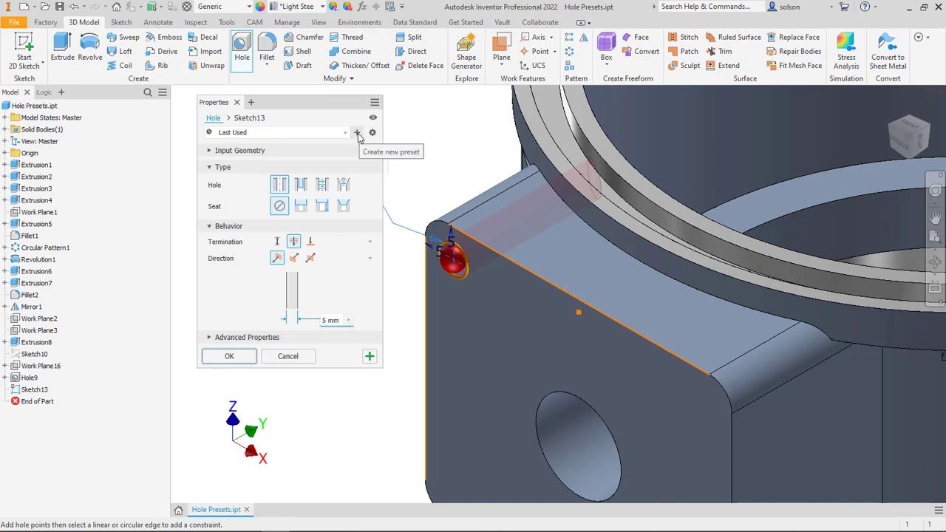
click(357, 134)
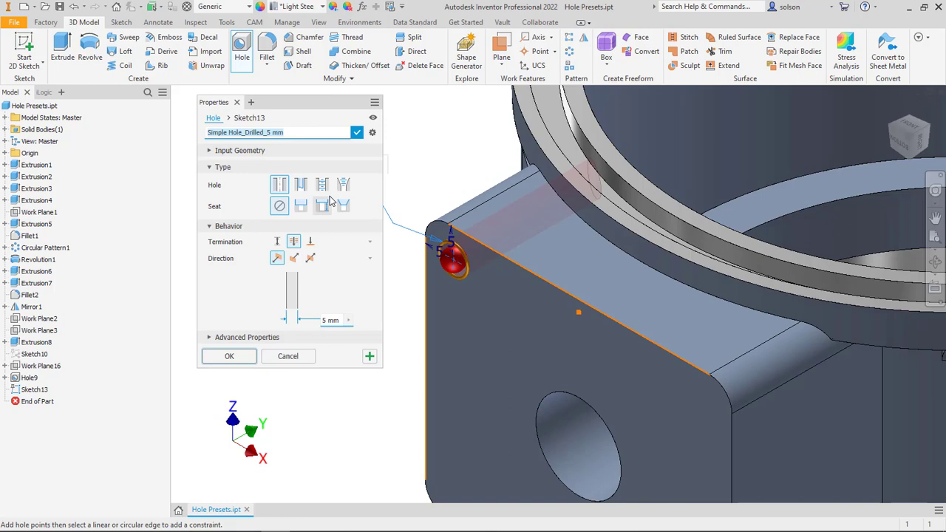
click(231, 356)
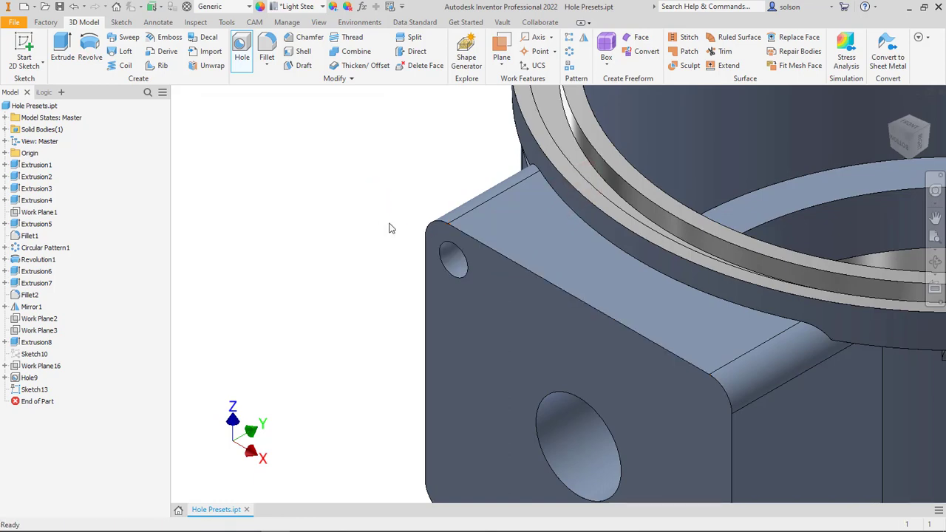
Delete the 5 mm corner hole together with its sketch.
scroll(355, 207, down, 5)
scroll(366, 215, up, 6)
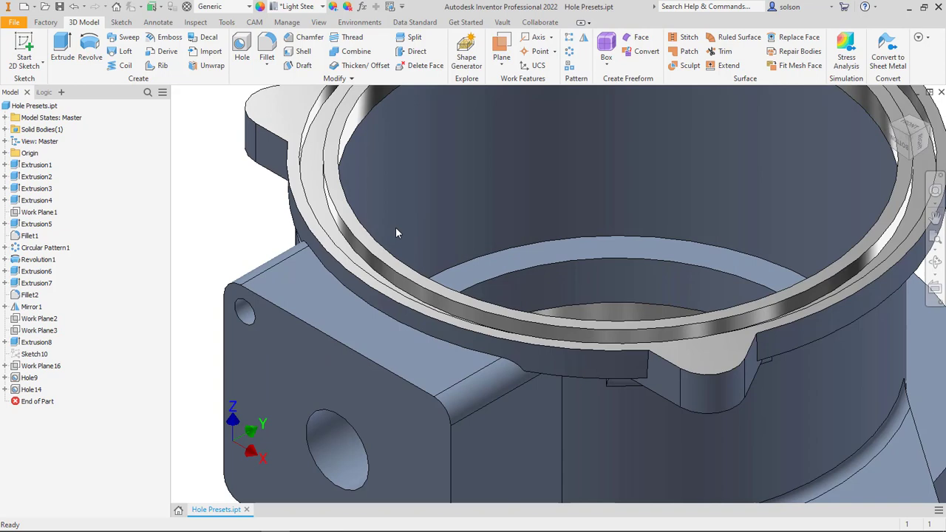
right_click(38, 392)
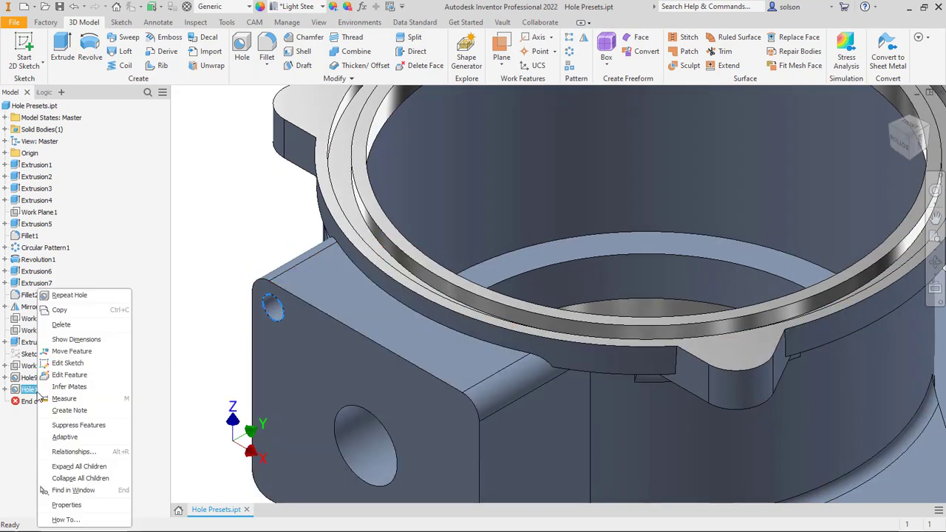
click(71, 325)
click(141, 151)
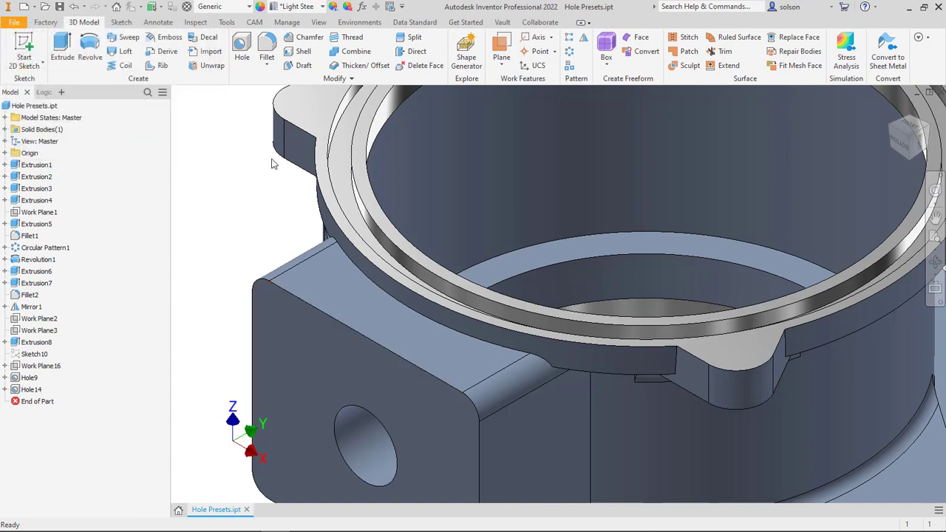
Start a new hole using the Tapped M5x.08 preset.
scroll(274, 167, down, 5)
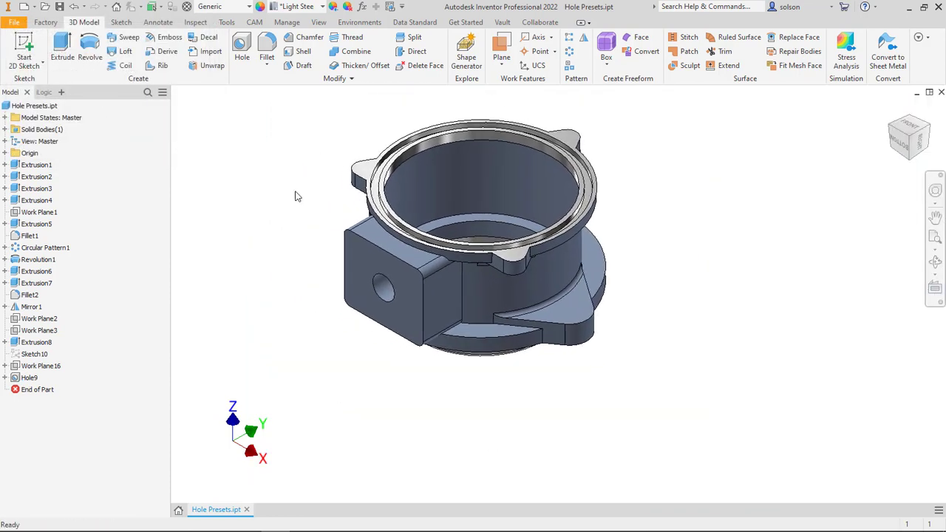
scroll(299, 199, up, 3)
scroll(300, 198, down, 3)
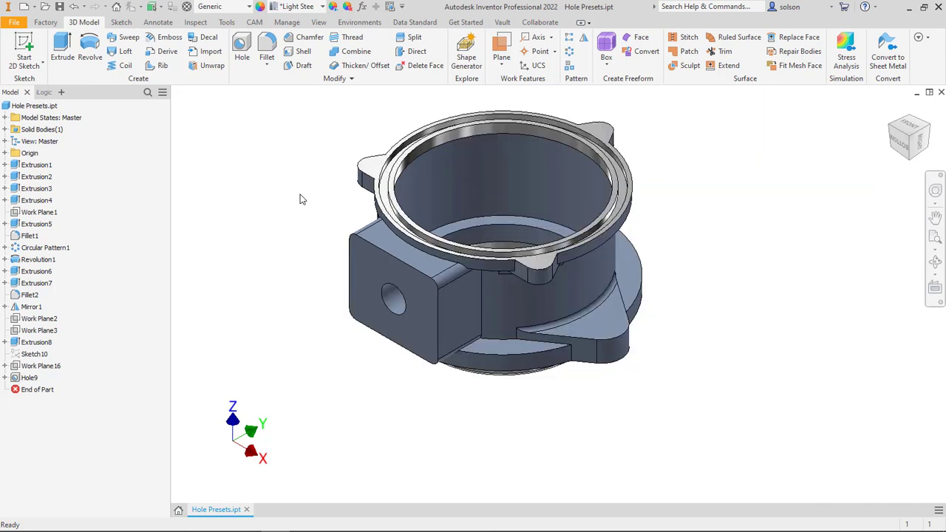
click(244, 49)
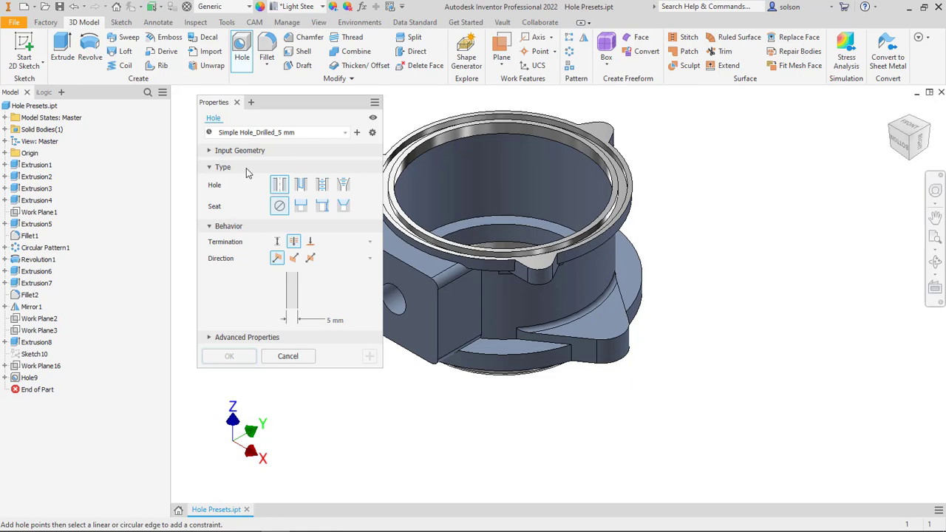
scroll(414, 198, up, 4)
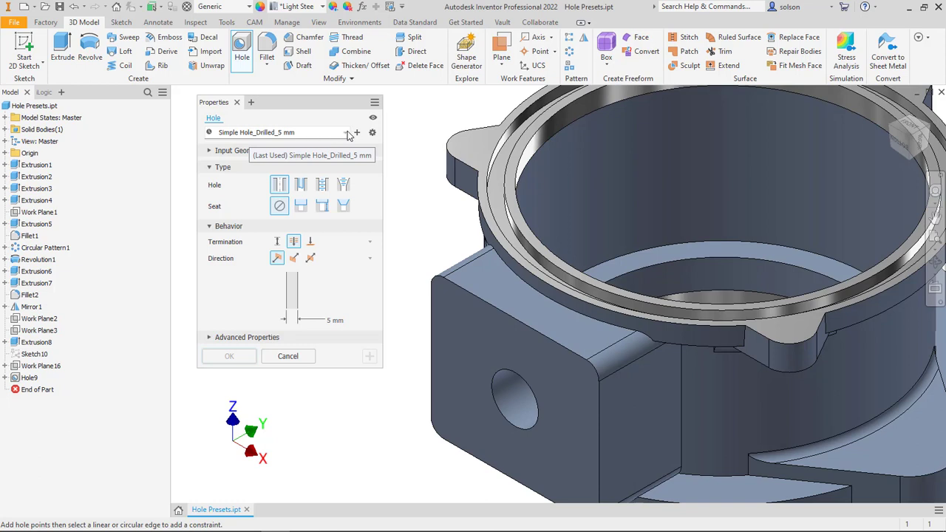
click(345, 133)
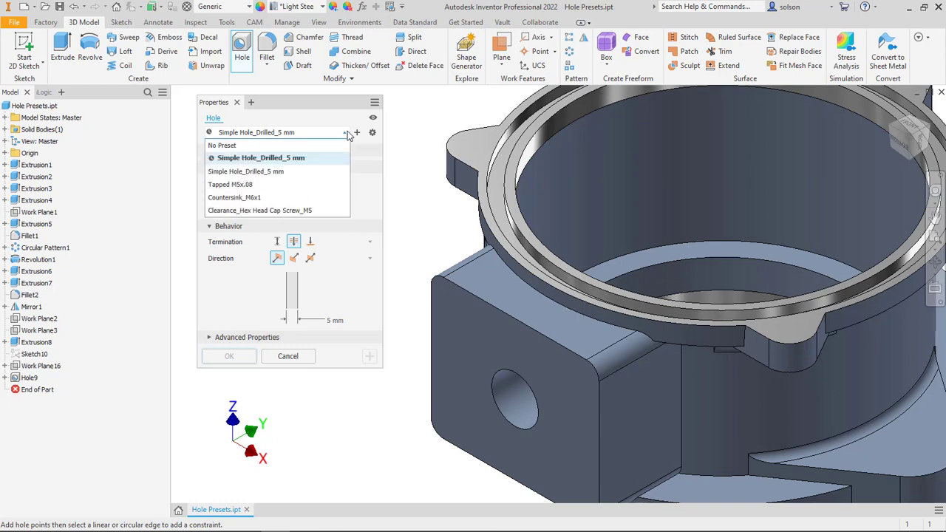
click(259, 186)
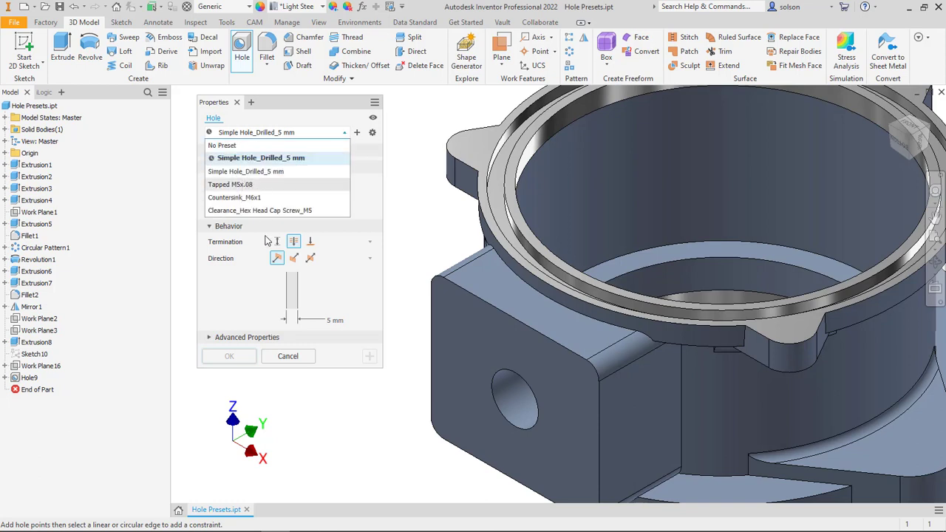
Create the tapped hole in the block face's upper-right corner, 5 mm from both edges, with a distance termination of 10 mm.
click(579, 380)
click(599, 398)
text(5)
key(Return)
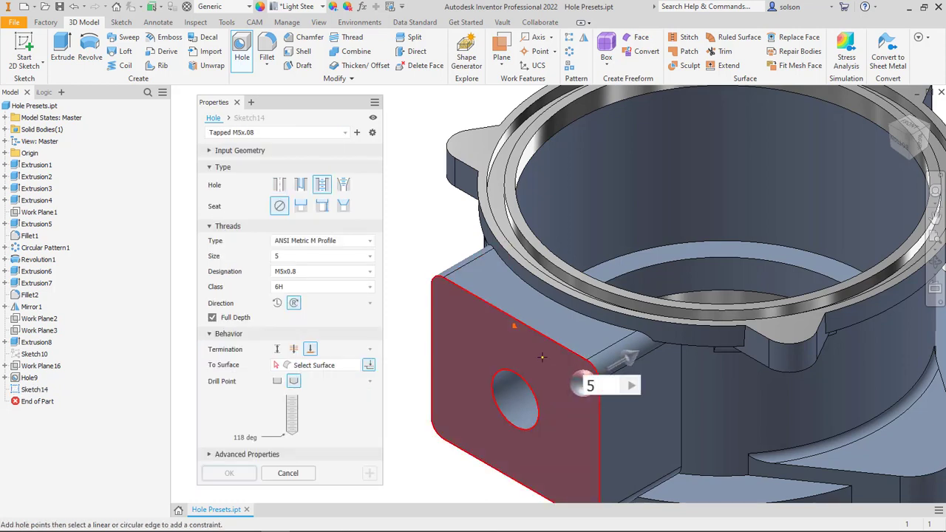
click(551, 346)
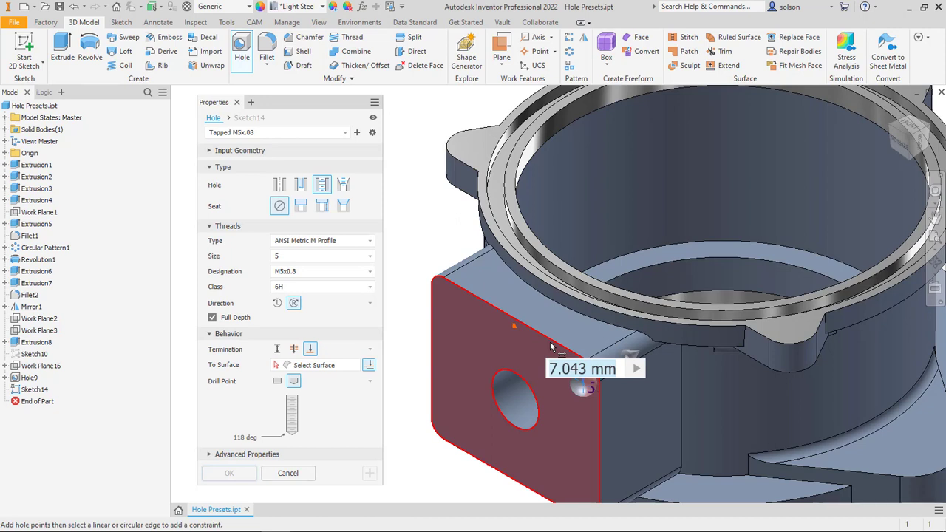
text(5)
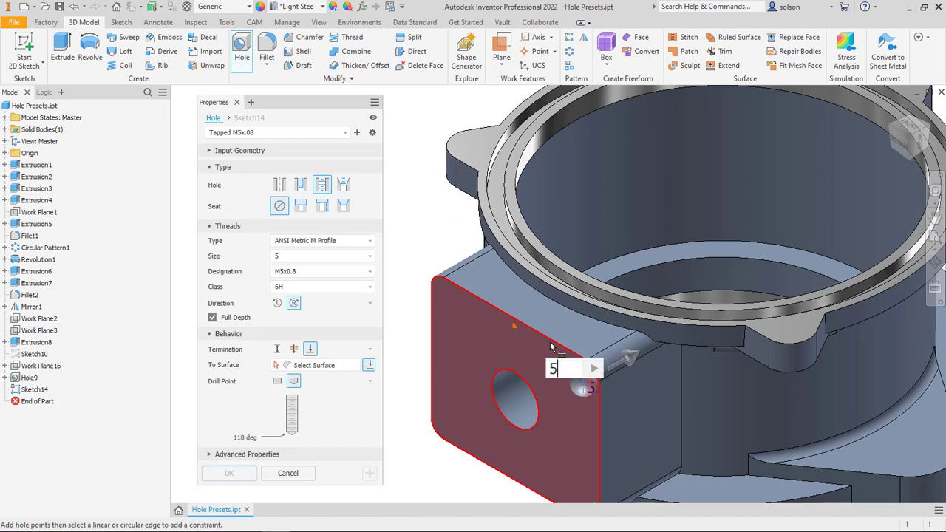
click(278, 351)
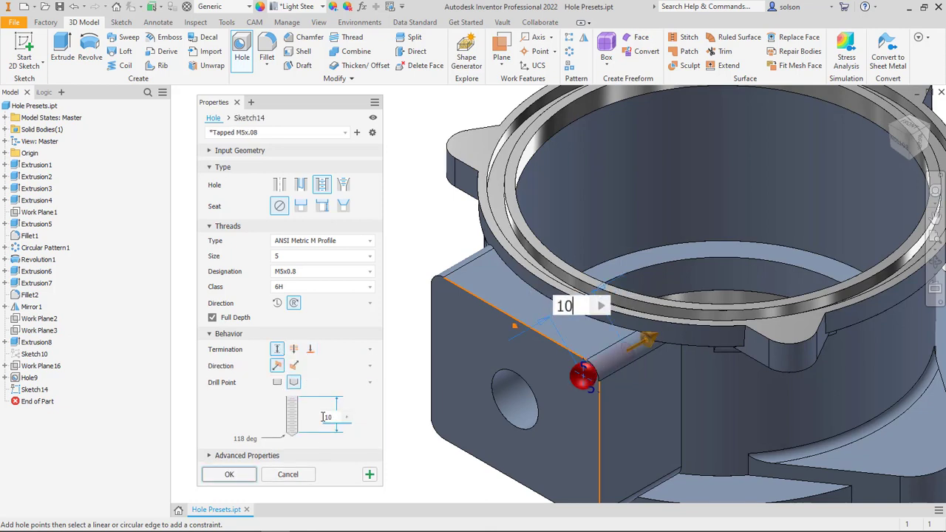
click(232, 475)
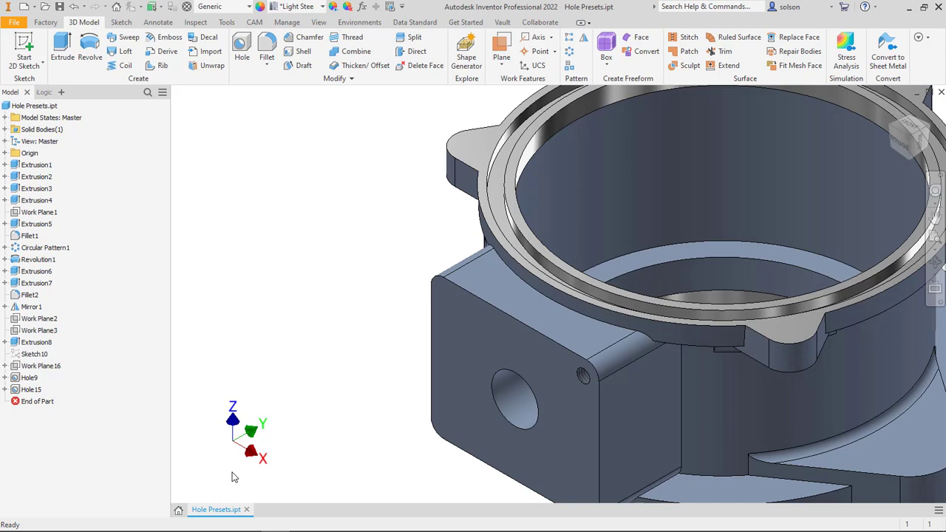
Create a hole from the Countersink_M6x1 preset on the upper flange's front lug, concentric with the lug's rounded edge.
click(242, 49)
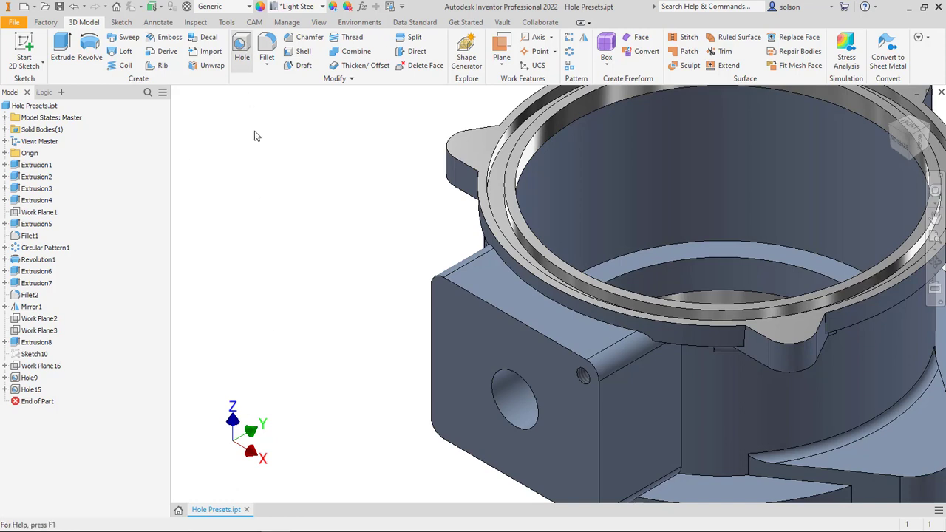
click(344, 134)
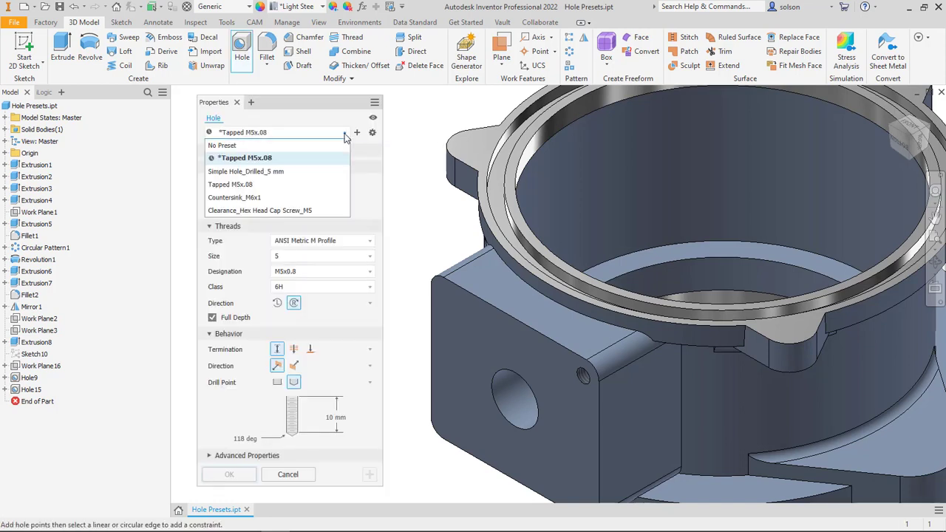
click(266, 199)
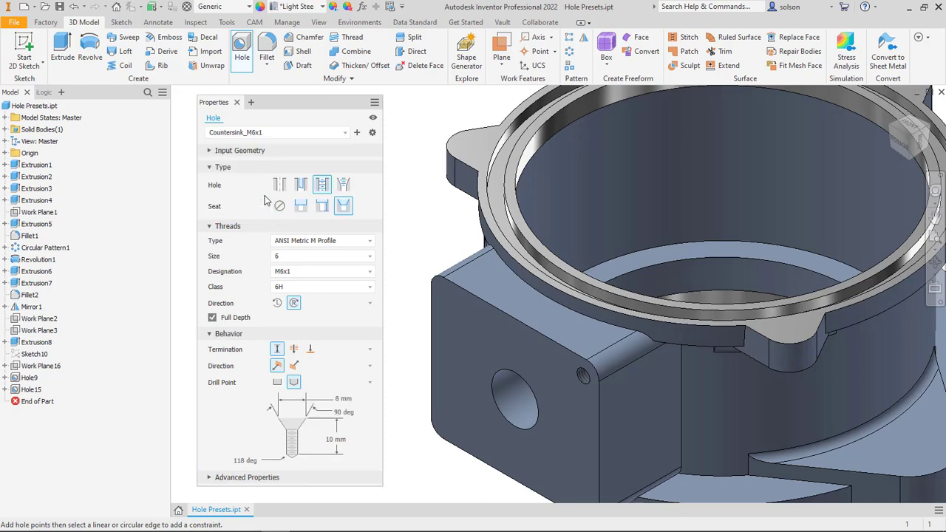
scroll(560, 298, down, 5)
scroll(570, 297, up, 6)
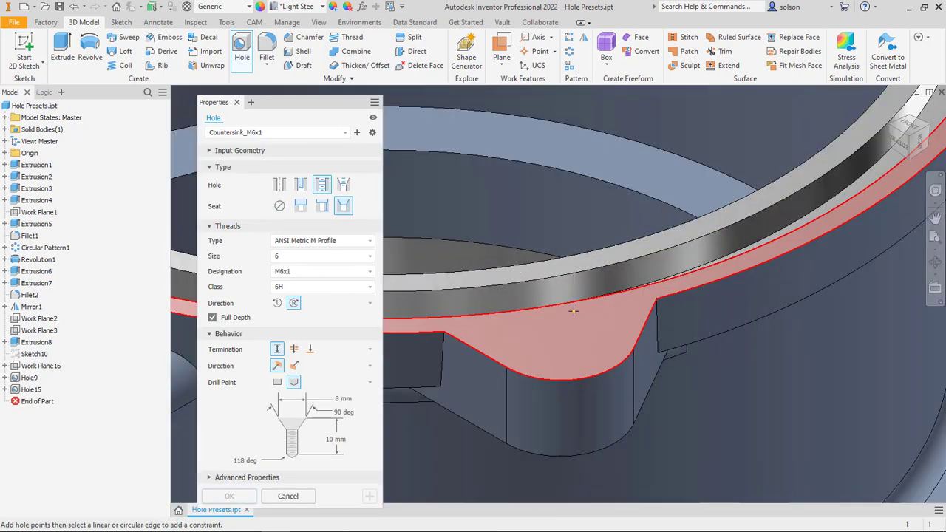
click(570, 325)
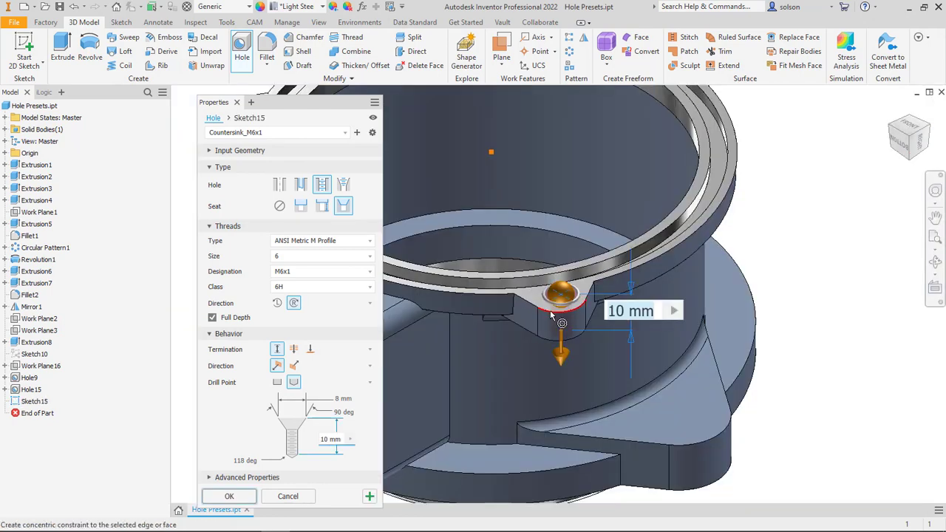
click(549, 311)
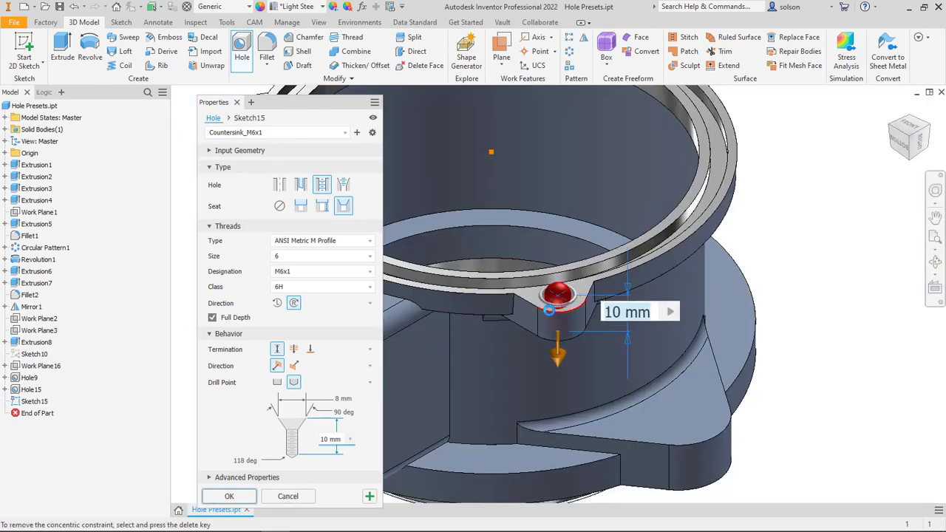
shift+middle_drag(522, 316, 531, 284)
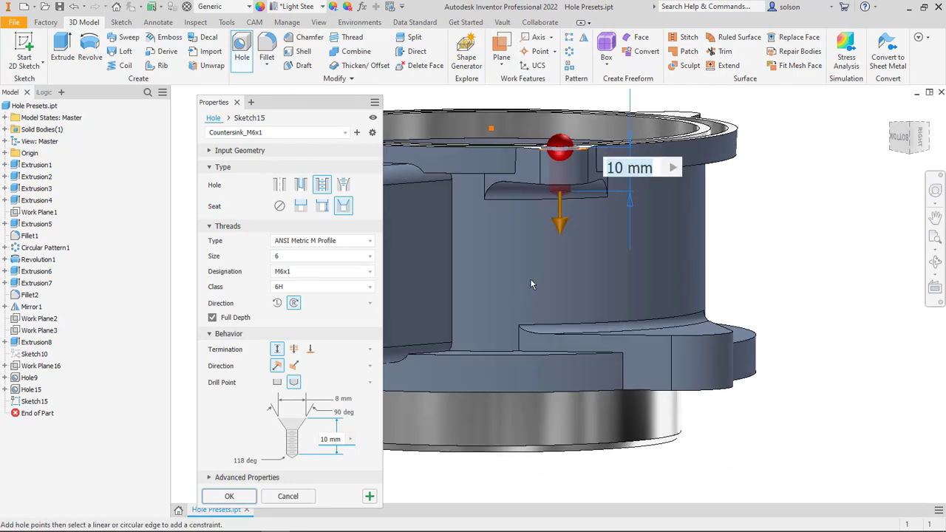
click(240, 497)
shift+middle_drag(528, 254, 531, 283)
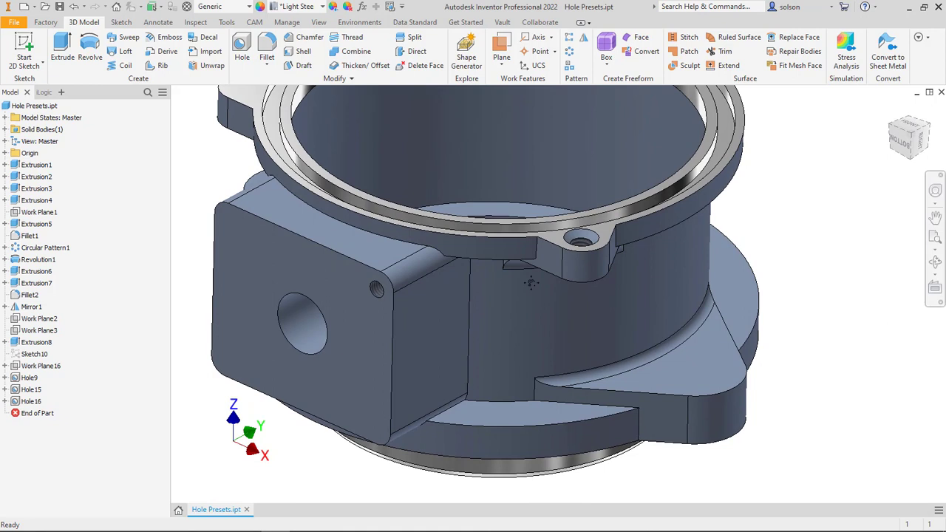
Create a hole from the Clearance_Hex Head Cap Screw_M5 preset on the lower flange's triangular lug, concentric with the lug's rounded edge.
scroll(532, 281, down, 3)
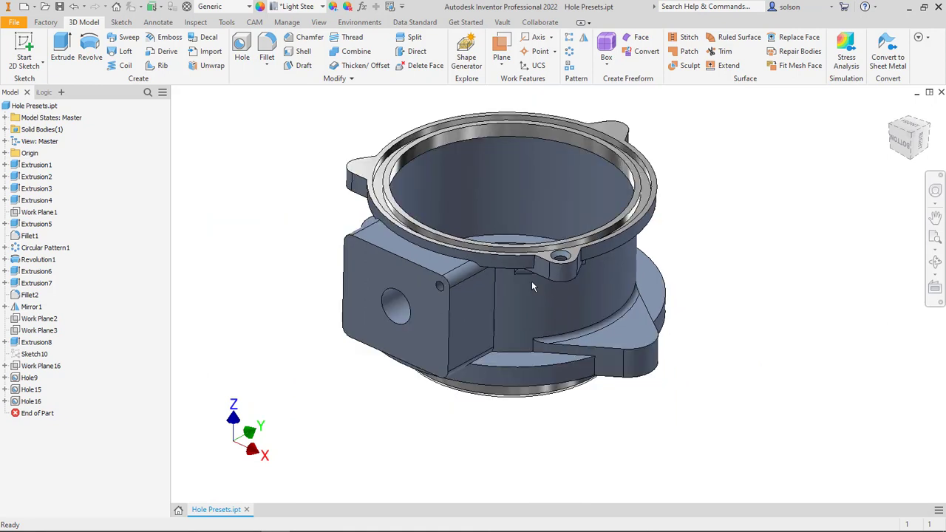
click(240, 48)
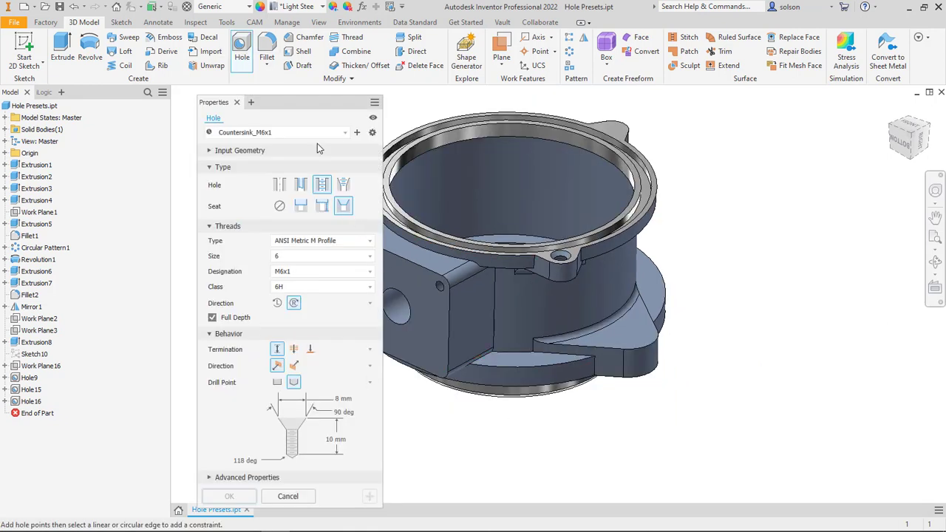
click(343, 133)
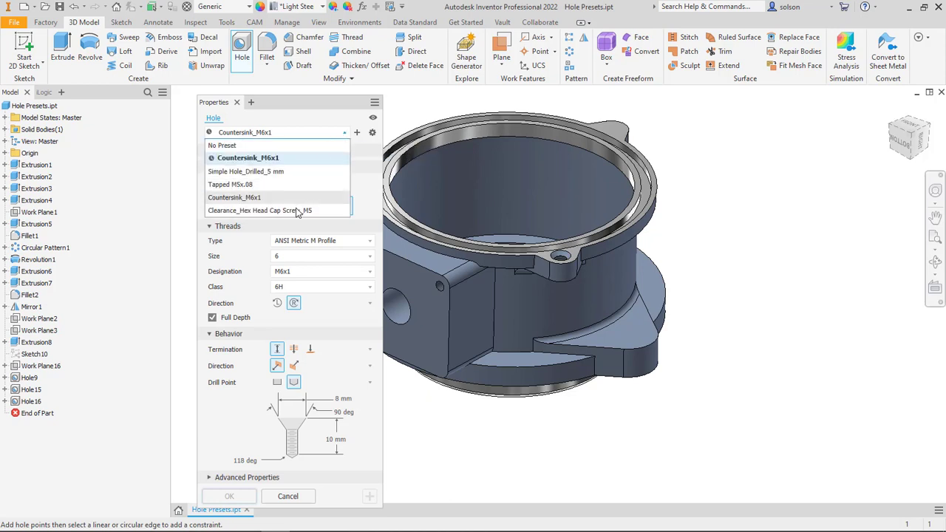
scroll(678, 393, down, 3)
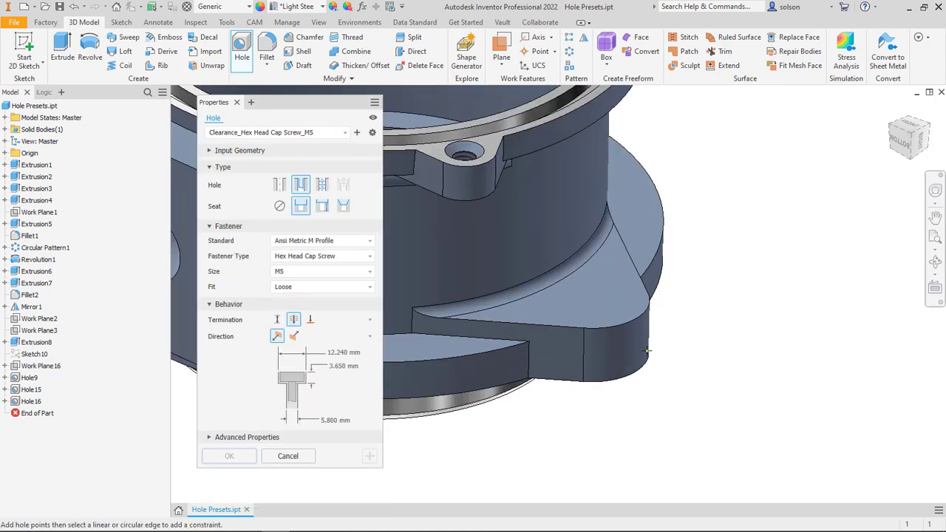
click(621, 325)
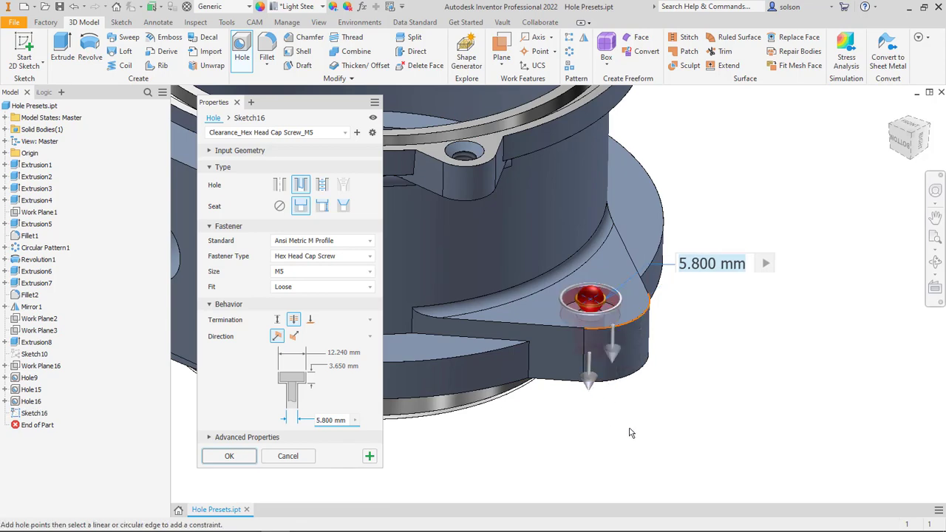
shift+middle_drag(628, 433, 627, 397)
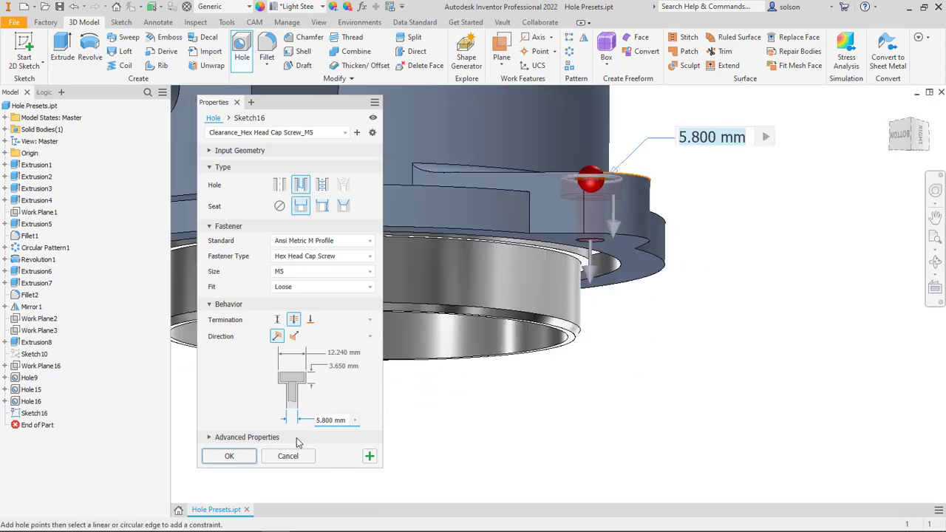
click(238, 457)
scroll(617, 366, down, 3)
shift+middle_drag(661, 342, 659, 333)
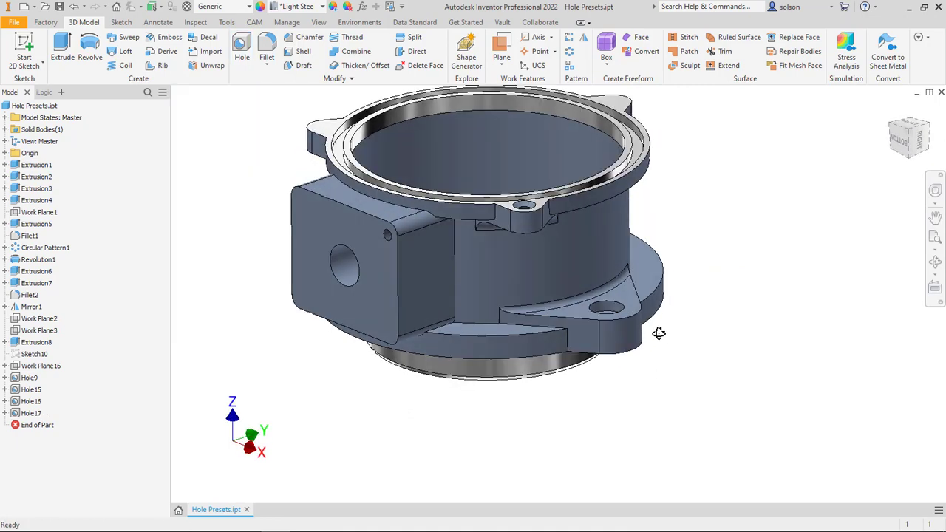